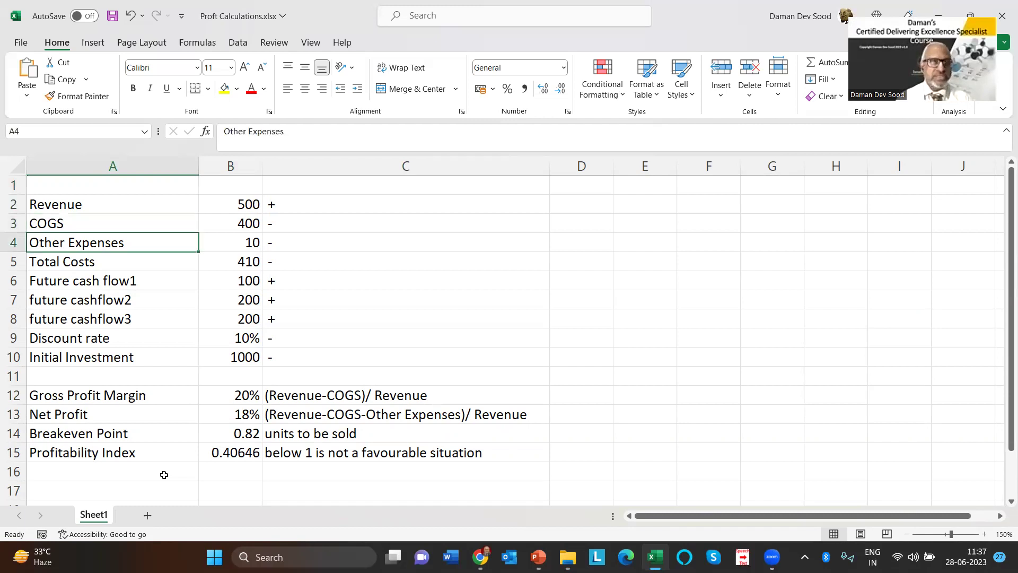
# Step: Review the labels in column A from Total Costs down to Breakeven Point
pyautogui.press('Down')
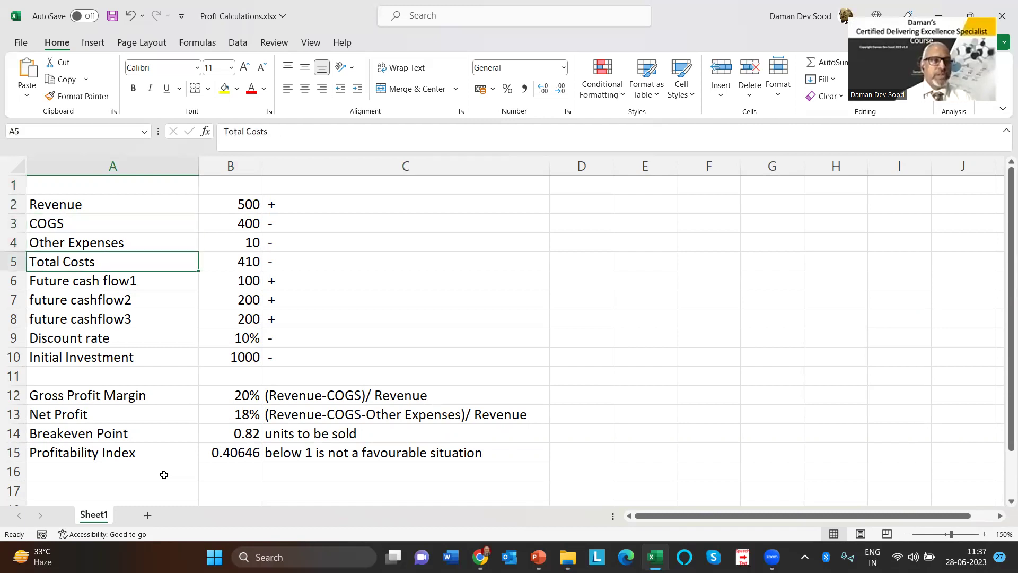
pyautogui.press('Down')
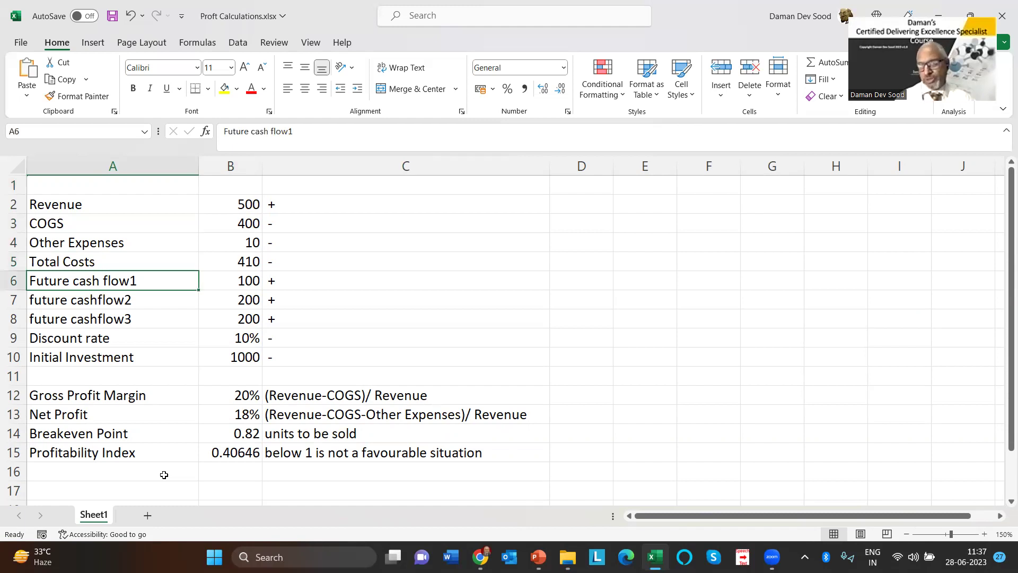
pyautogui.press('Down')
pyautogui.press('Down')
pyautogui.press('Down')
pyautogui.press('Down')
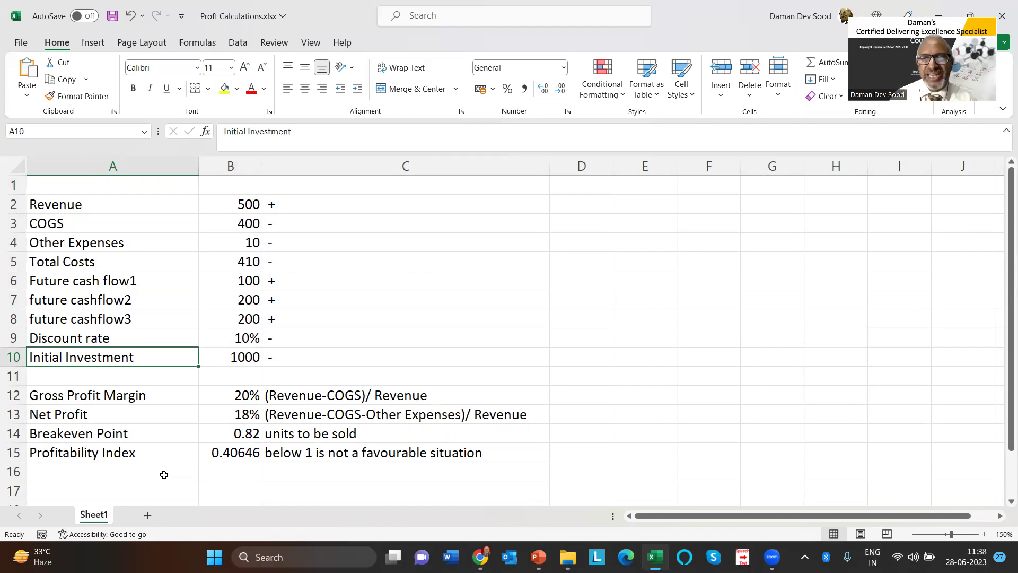
pyautogui.press('Down')
pyautogui.press('Down')
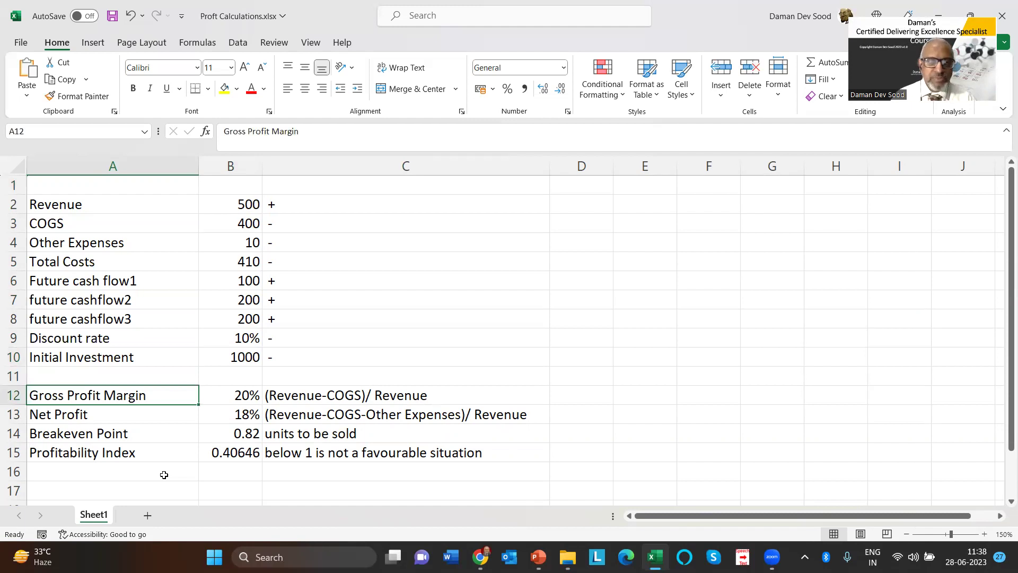
pyautogui.press('Down')
pyautogui.press('Down')
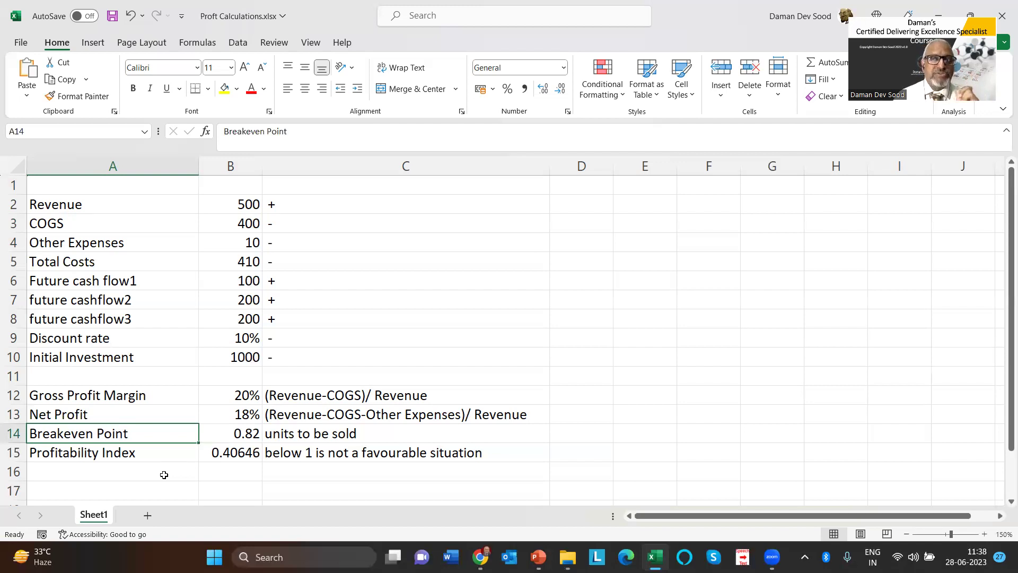
# Step: Examine the formulas in B12:B15 for Gross Profit Margin, Net Profit, Breakeven Point and Profitability Index
pyautogui.press('Right')
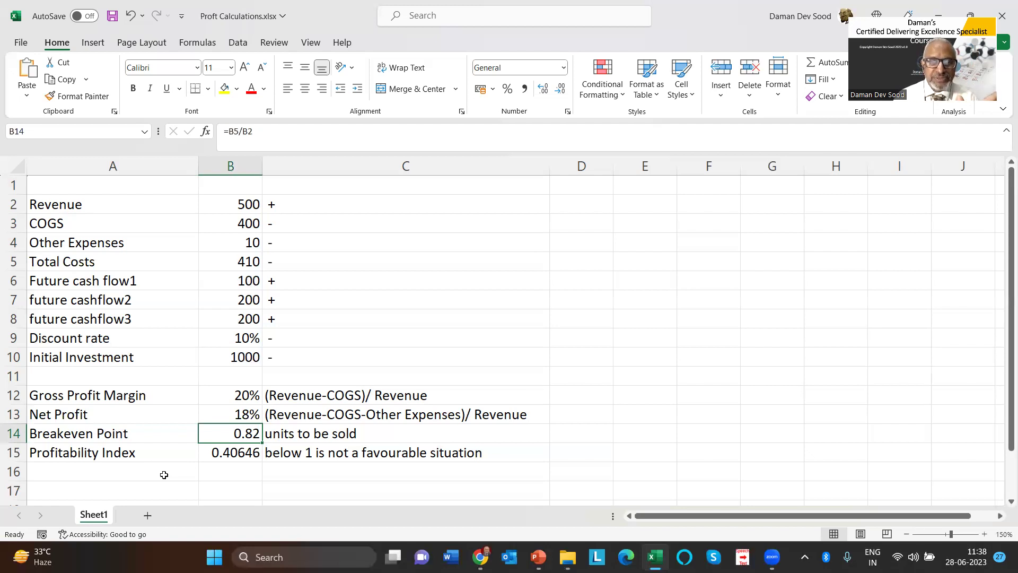
pyautogui.press('Left')
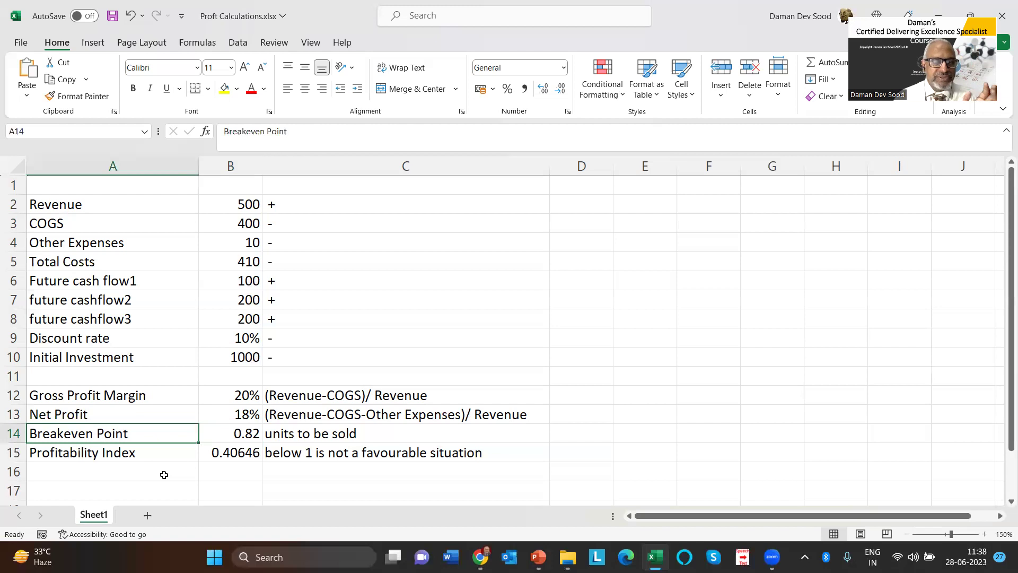
pyautogui.press('Right')
pyautogui.press('Down')
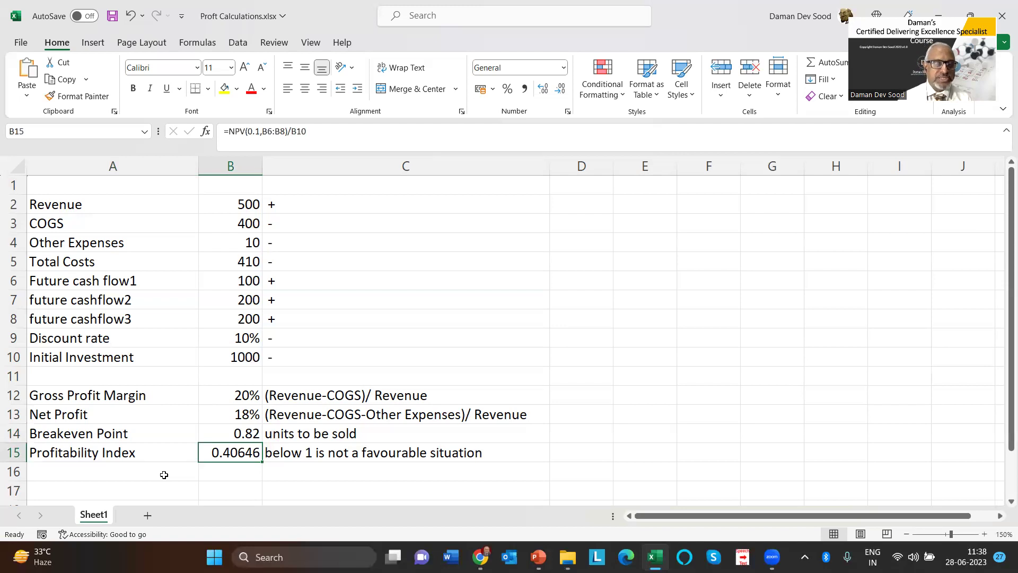
pyautogui.press('Up')
pyautogui.press('Up')
pyautogui.press('Up')
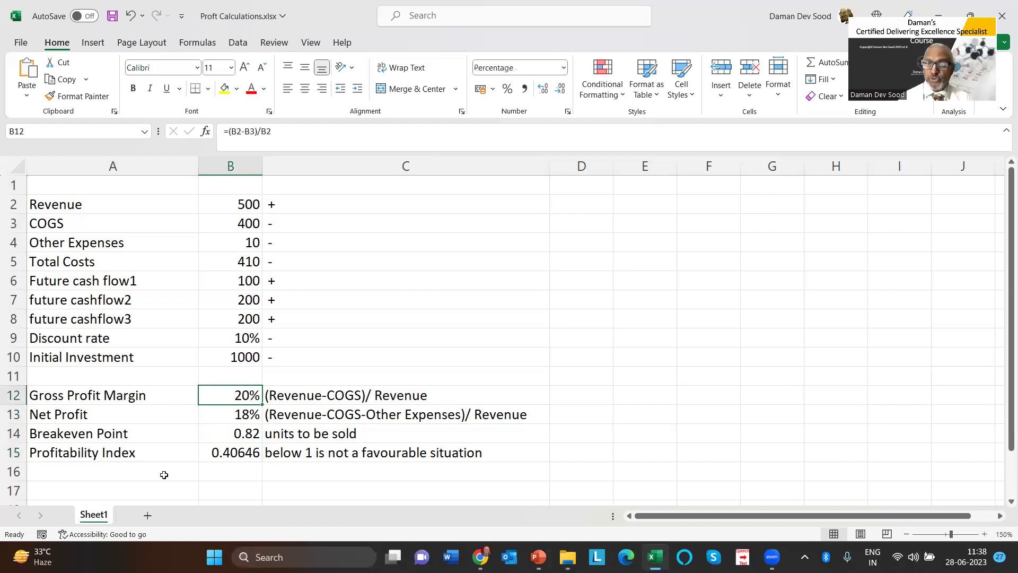
pyautogui.press('Down')
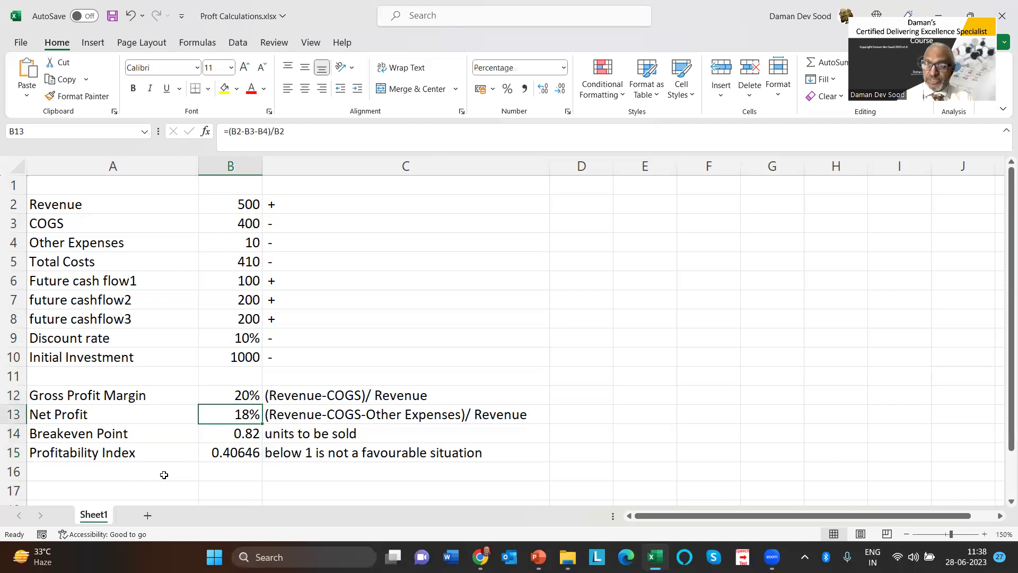
pyautogui.press('Down')
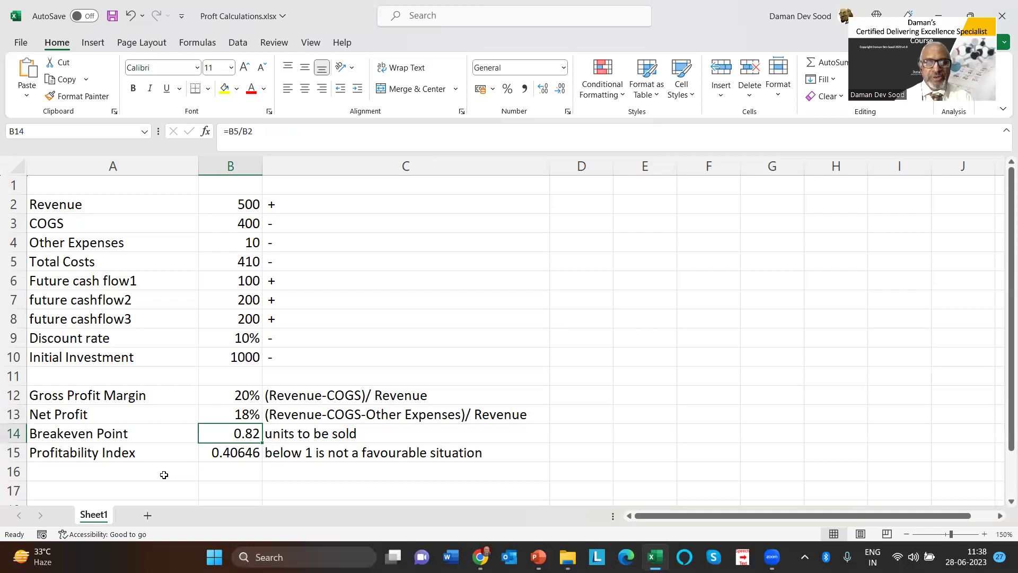
pyautogui.press('Down')
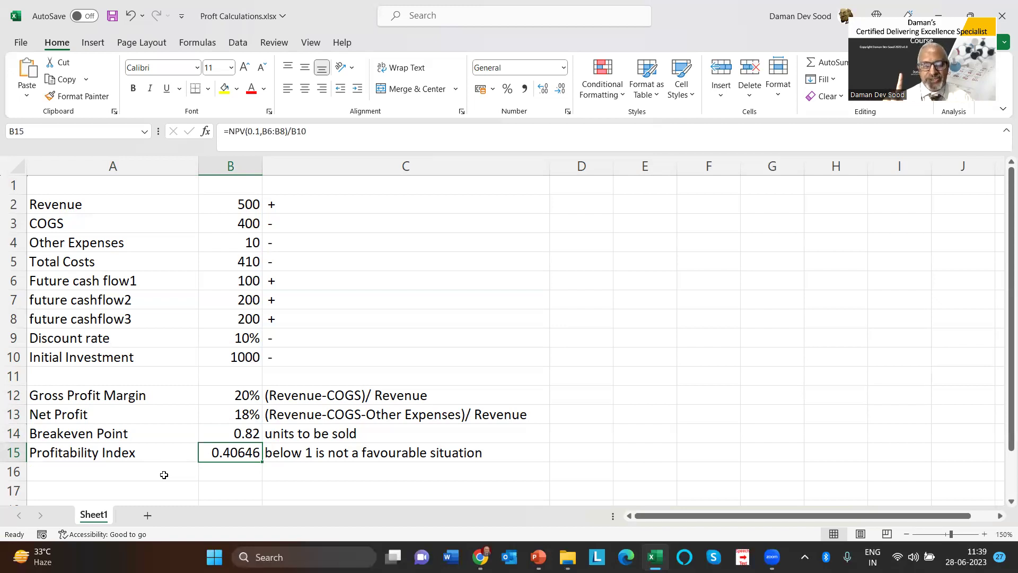
# Step: Review the plus and minus signs in column C for the inputs from Revenue to Initial Investment
pyautogui.press('Up')
pyautogui.press('Up')
pyautogui.press('Up')
pyautogui.press('Up')
pyautogui.press('Up')
pyautogui.press('Up')
pyautogui.press('Up')
pyautogui.press('Up')
pyautogui.press('Up')
pyautogui.press('Up')
pyautogui.press('Up')
pyautogui.press('Up')
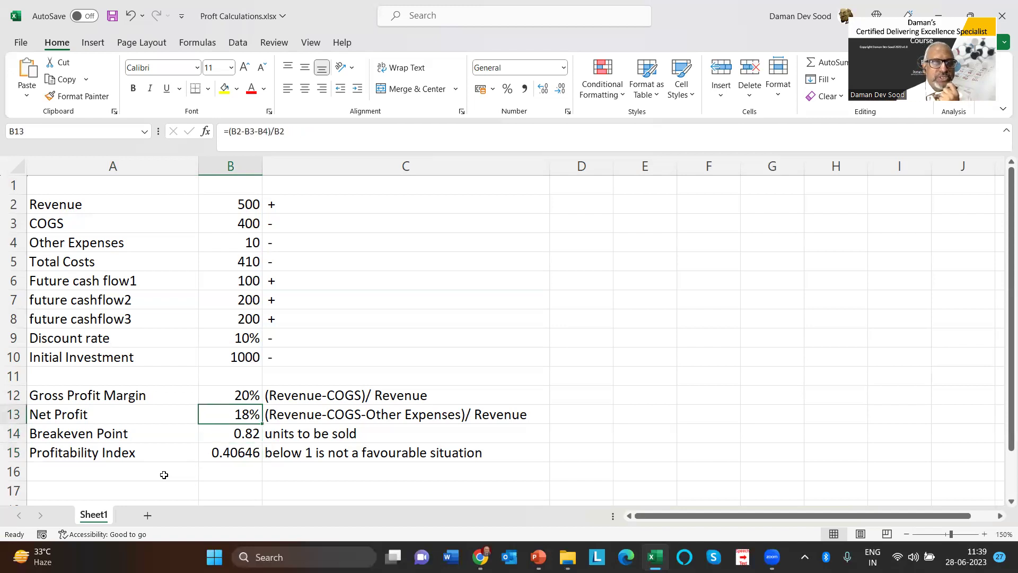
pyautogui.press('Up')
pyautogui.press('Right')
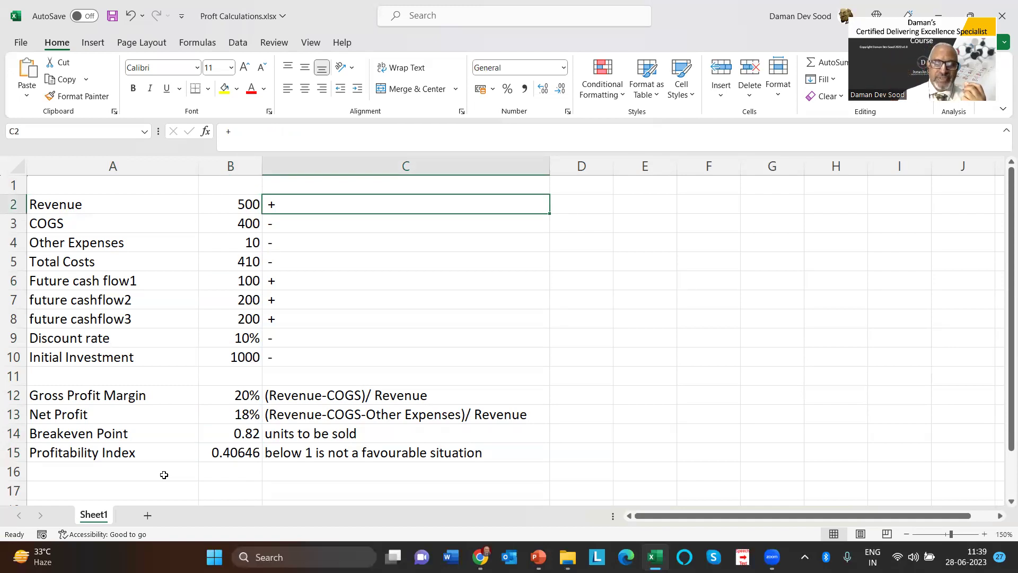
pyautogui.press('Right')
pyautogui.press('Down')
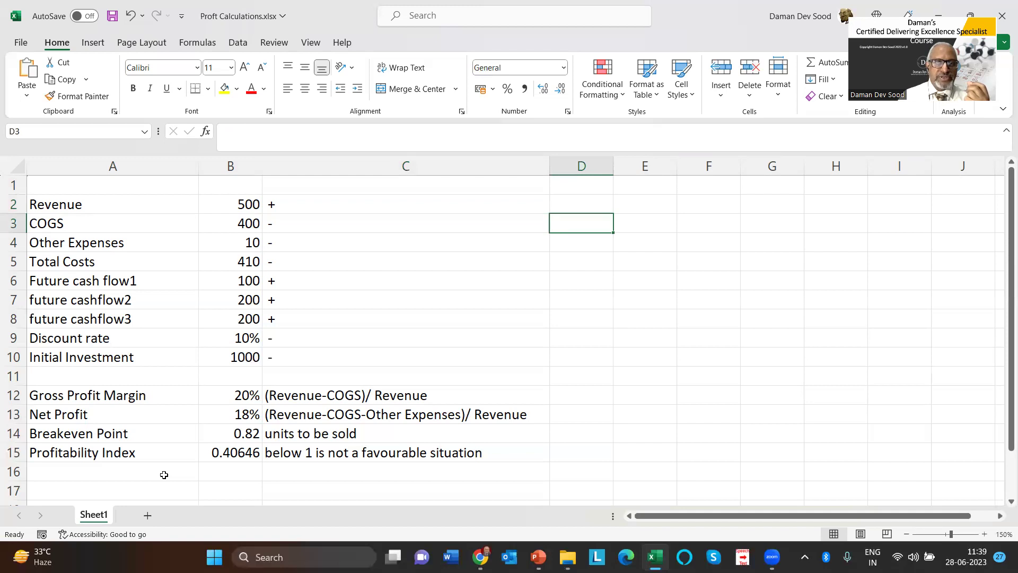
pyautogui.press('Left')
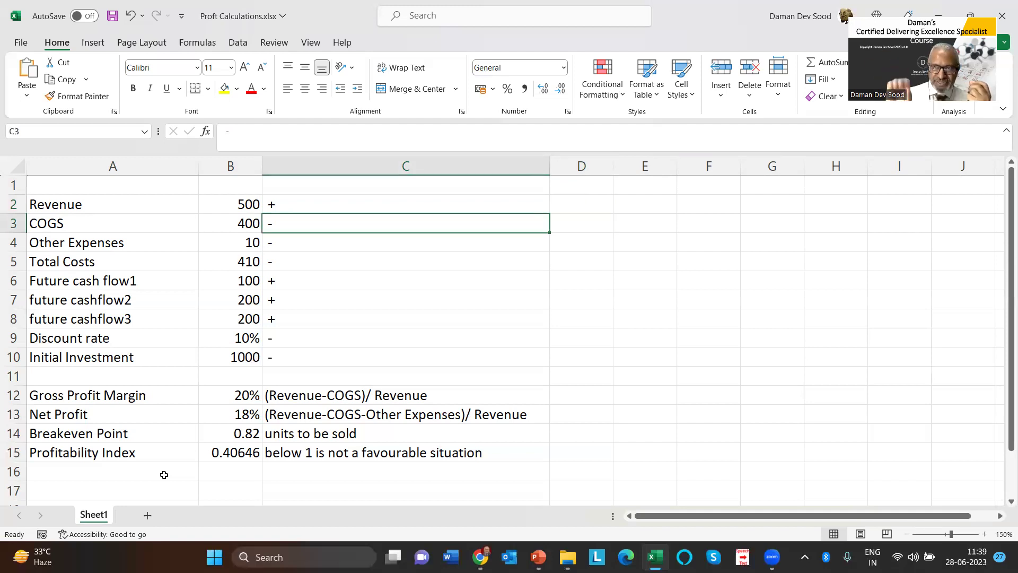
pyautogui.press('Down')
pyautogui.press('Down')
pyautogui.press('Down')
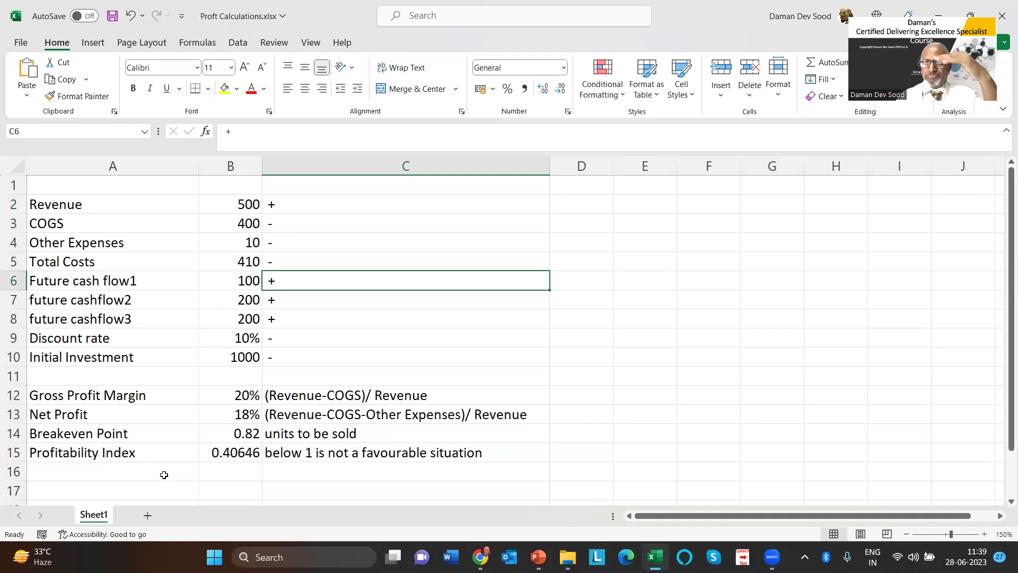
pyautogui.press('Down')
pyautogui.press('Down')
pyautogui.press('Down')
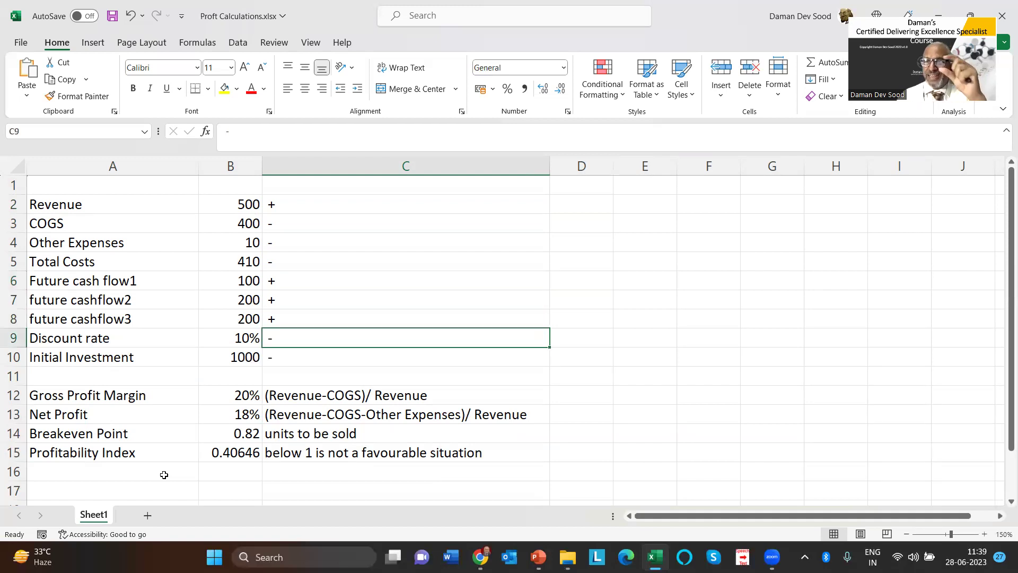
pyautogui.press('Down')
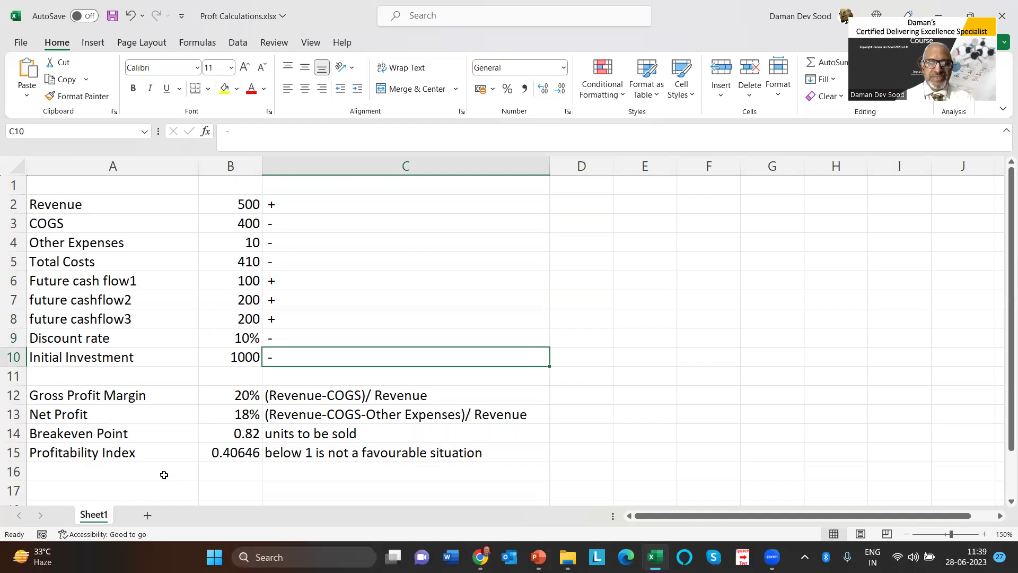
# Step: Try a Revenue of 1000 in B2 and undo the change
pyautogui.press('Up')
pyautogui.press('Up')
pyautogui.press('Up')
pyautogui.press('Up')
pyautogui.press('Up')
pyautogui.press('Up')
pyautogui.press('Up')
pyautogui.press('Up')
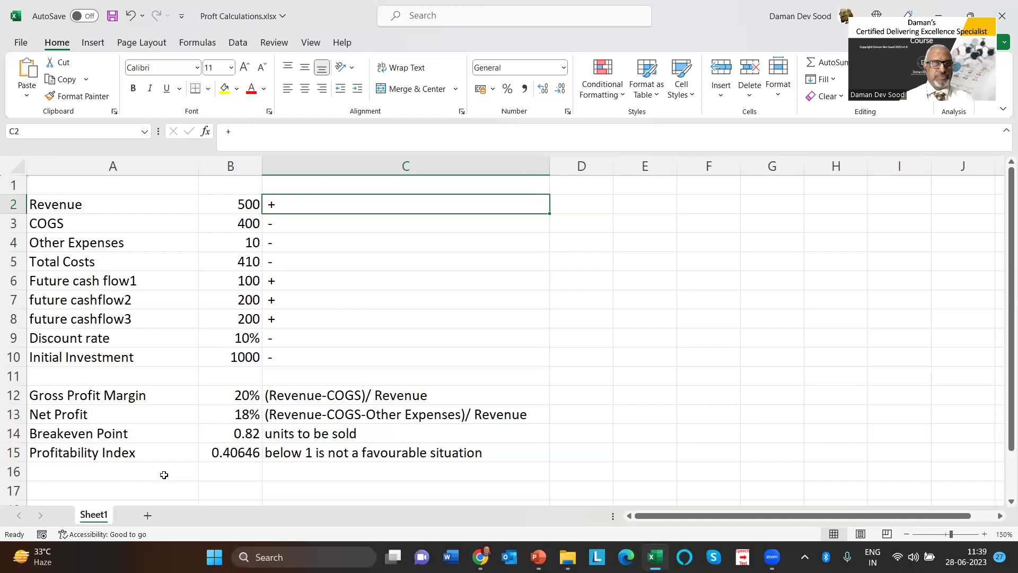
pyautogui.press('Left')
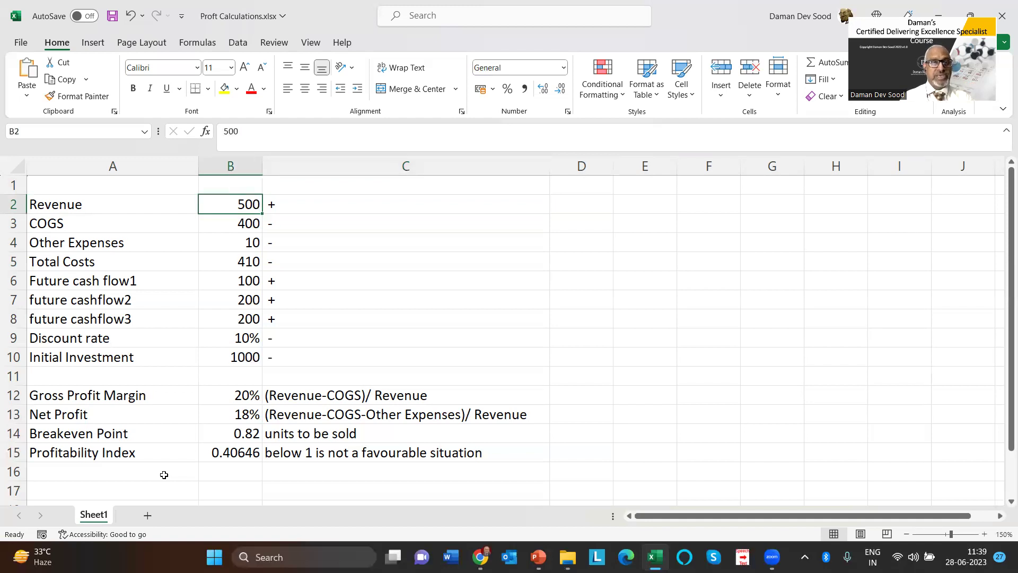
pyautogui.write('1000')
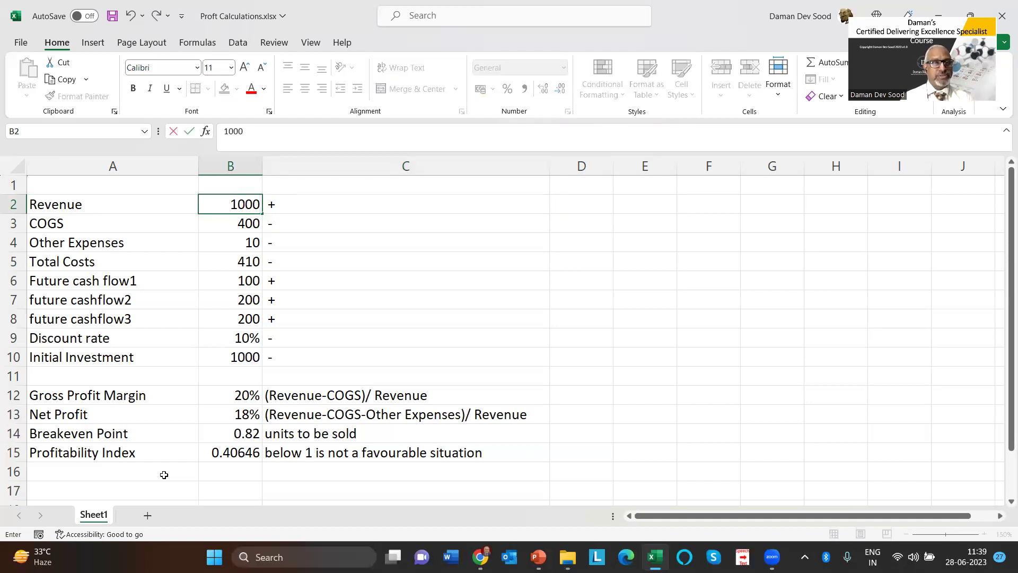
pyautogui.press('Return')
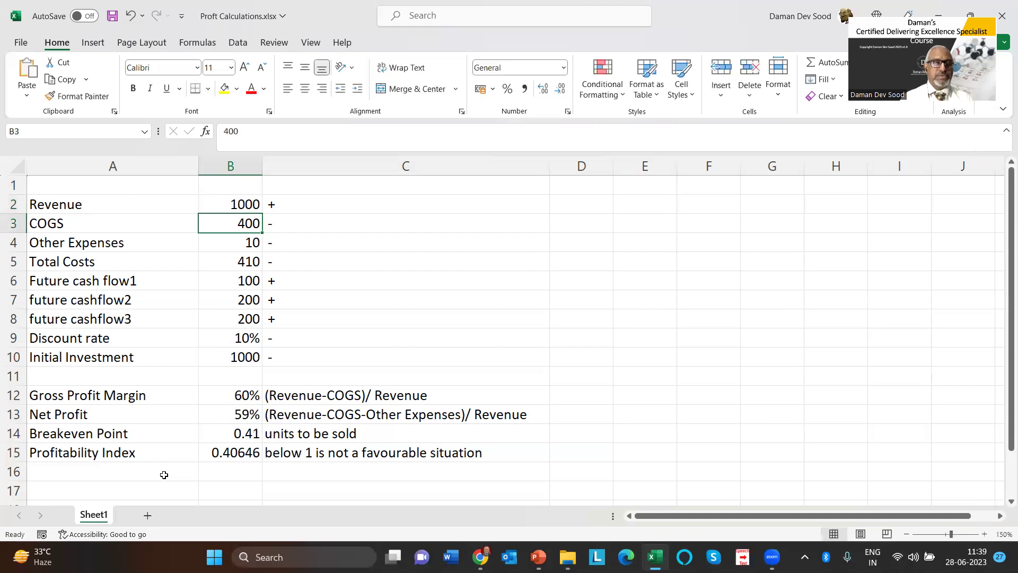
pyautogui.hotkey('ctrl', 'z')
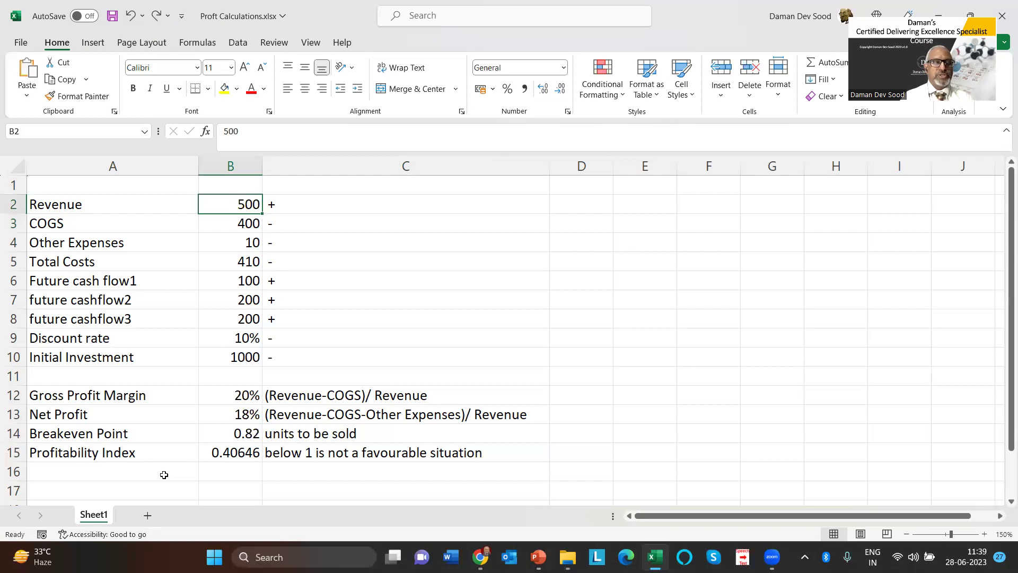
# Step: Test a Revenue of 1000 in B2 against the Profitability Index in B15, and restore Revenue to 500
pyautogui.write('1000')
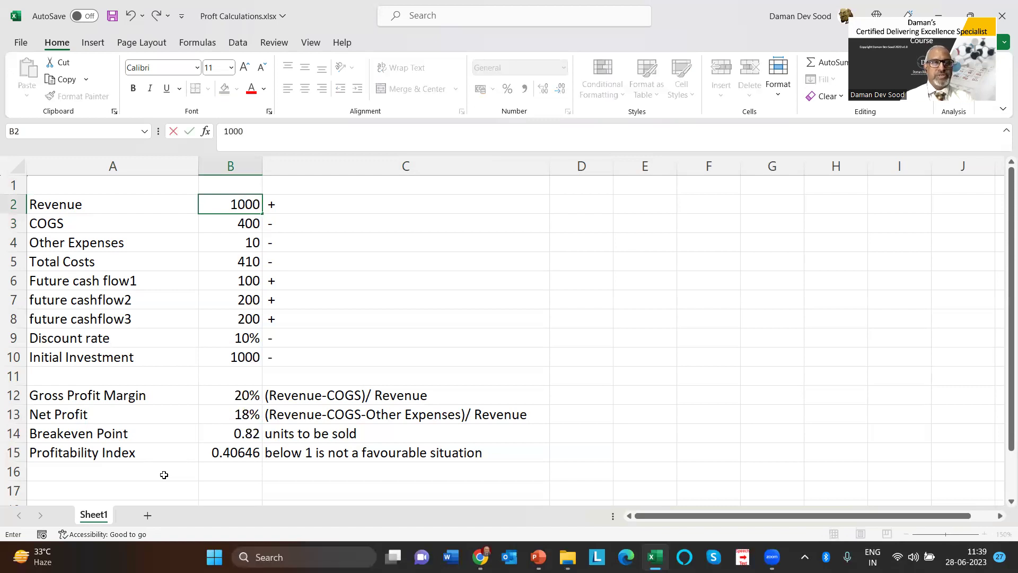
pyautogui.press('Tab')
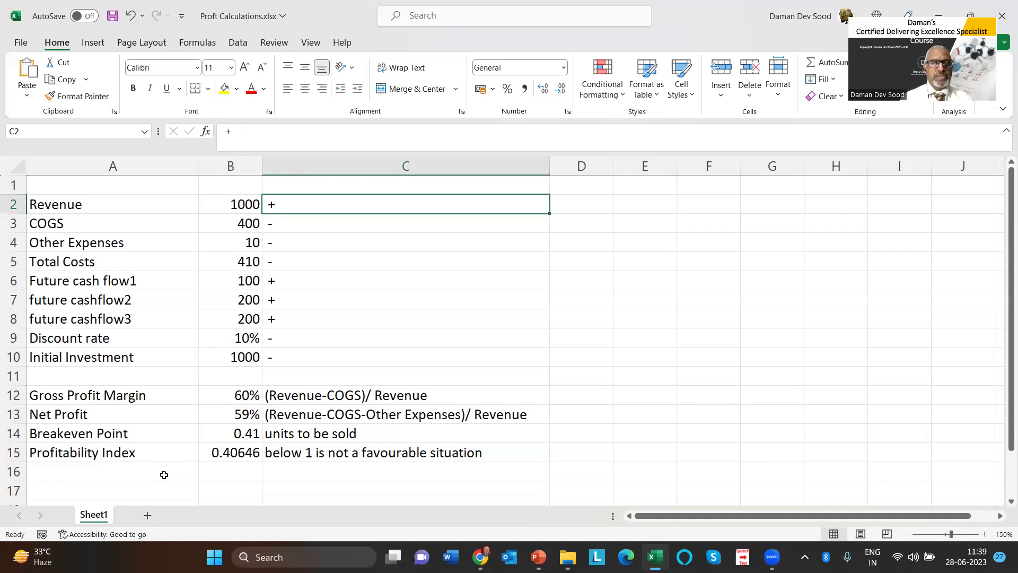
pyautogui.click(224, 455)
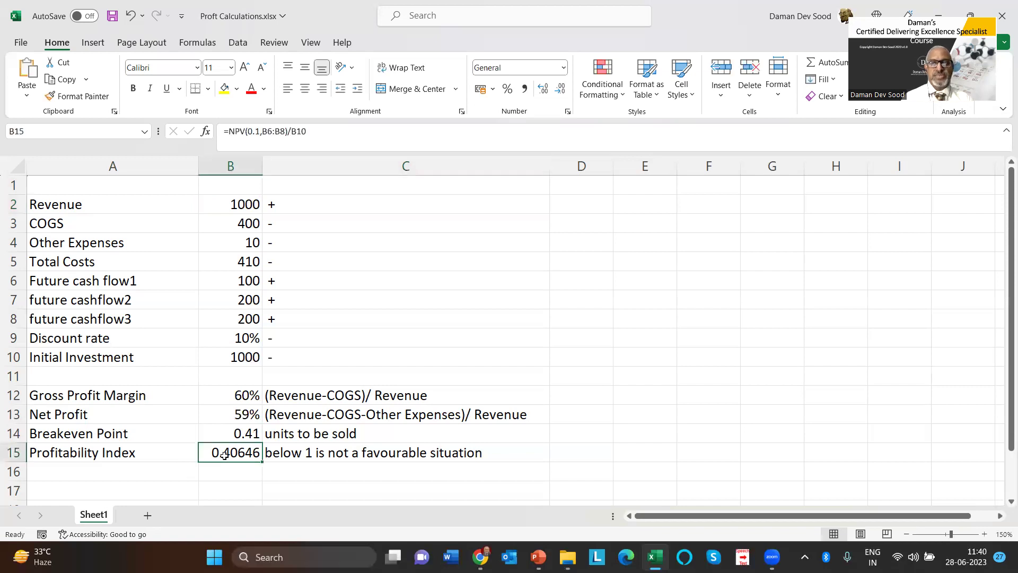
pyautogui.click(226, 209)
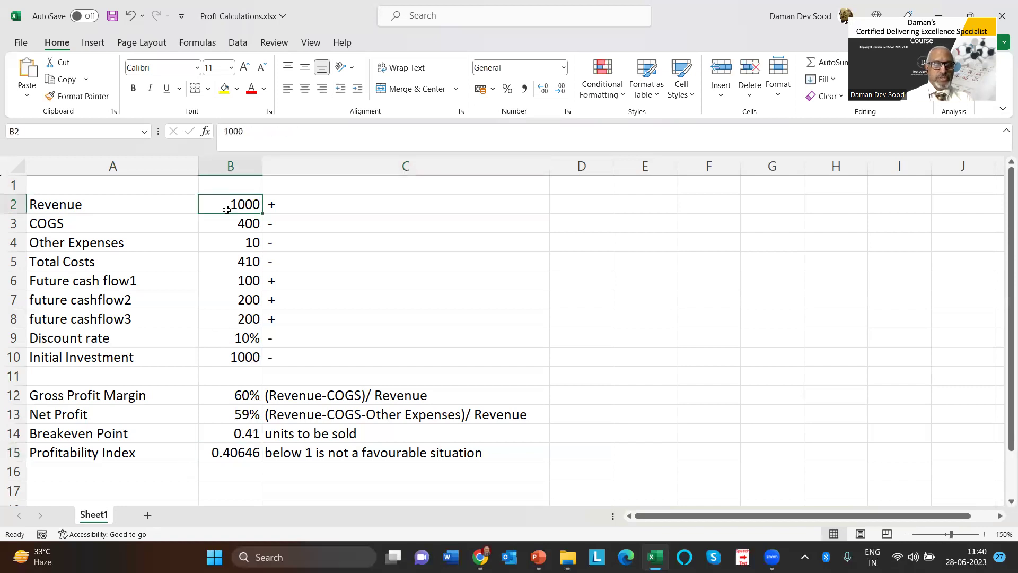
pyautogui.write('500')
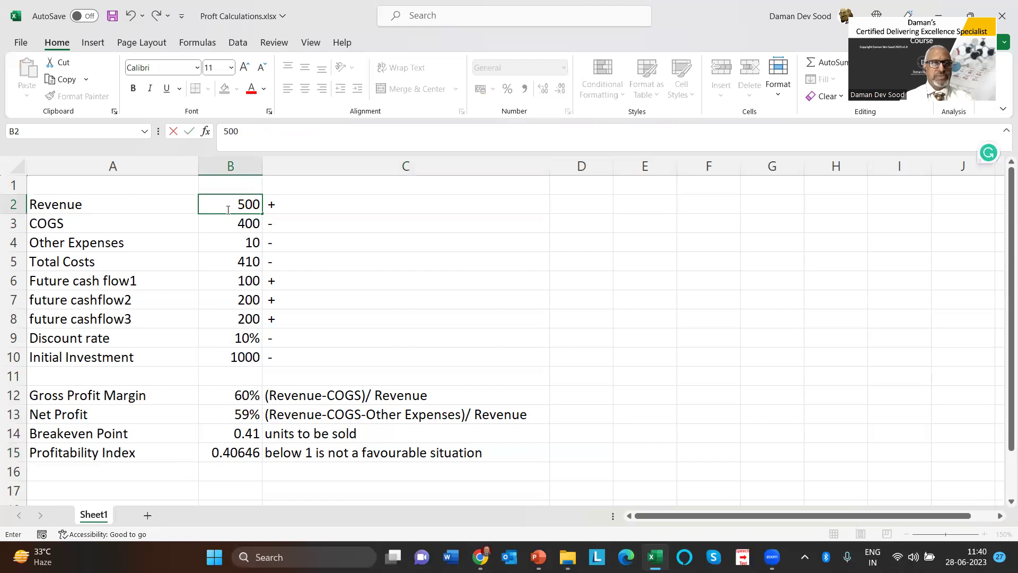
pyautogui.press('Return')
# Step: Test a COGS of 100 in B3 and undo the change
pyautogui.write('100')
pyautogui.press('Return')
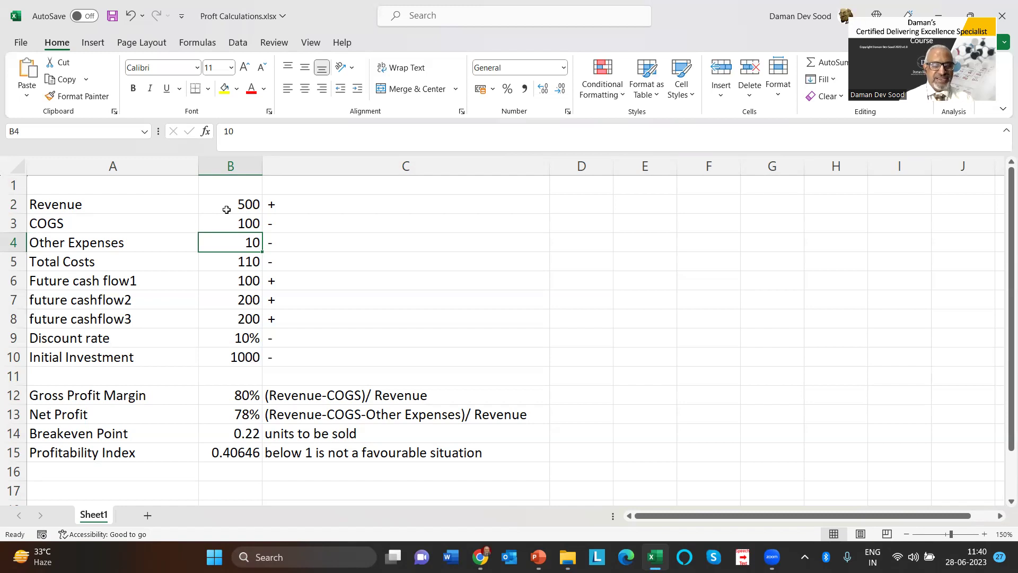
pyautogui.hotkey('ctrl', 'z')
# Step: Test Total Costs of 200 in B5 against the Breakeven Point in B14, and undo the change
pyautogui.press('Down')
pyautogui.press('Down')
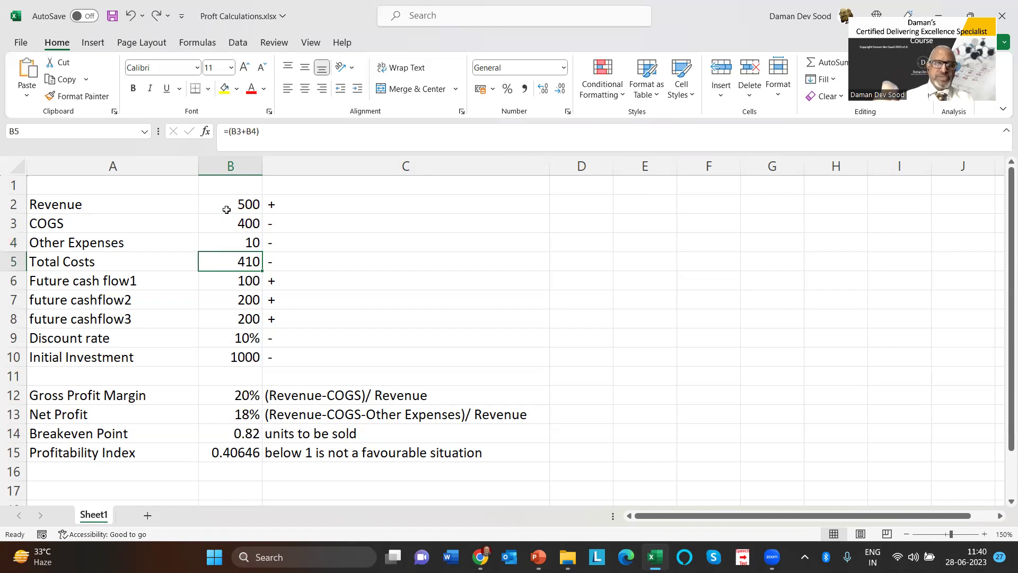
pyautogui.write('200')
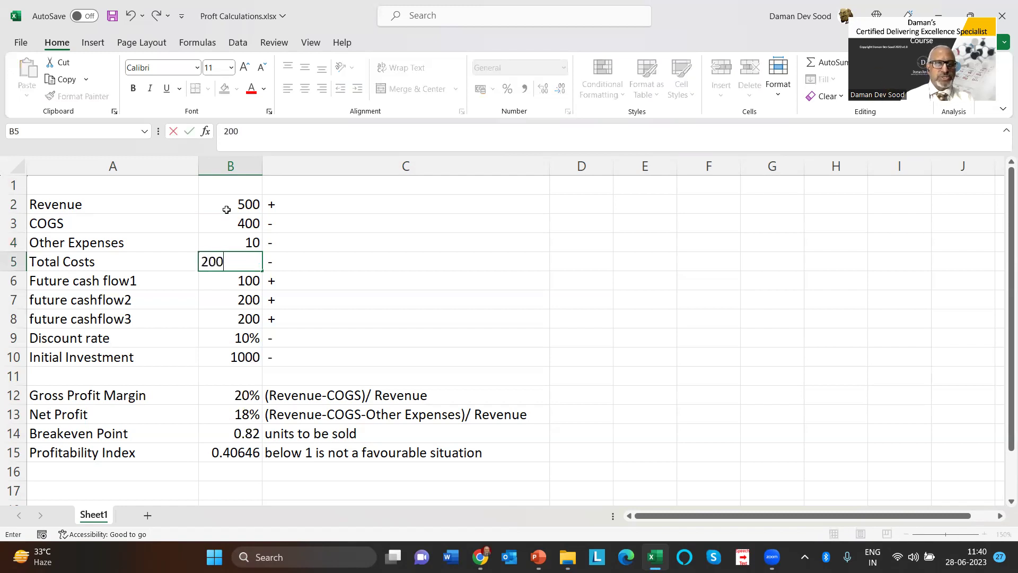
pyautogui.press('Tab')
pyautogui.press('Down')
pyautogui.press('Down')
pyautogui.press('Down')
pyautogui.press('Down')
pyautogui.press('Down')
pyautogui.press('Down')
pyautogui.press('Down')
pyautogui.press('Down')
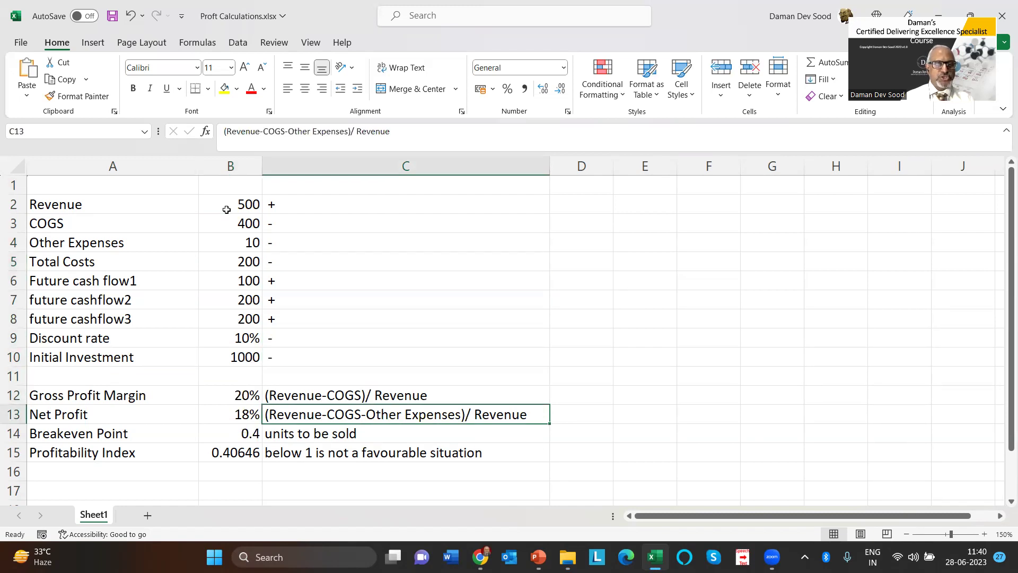
pyautogui.press('Down')
pyautogui.press('Left')
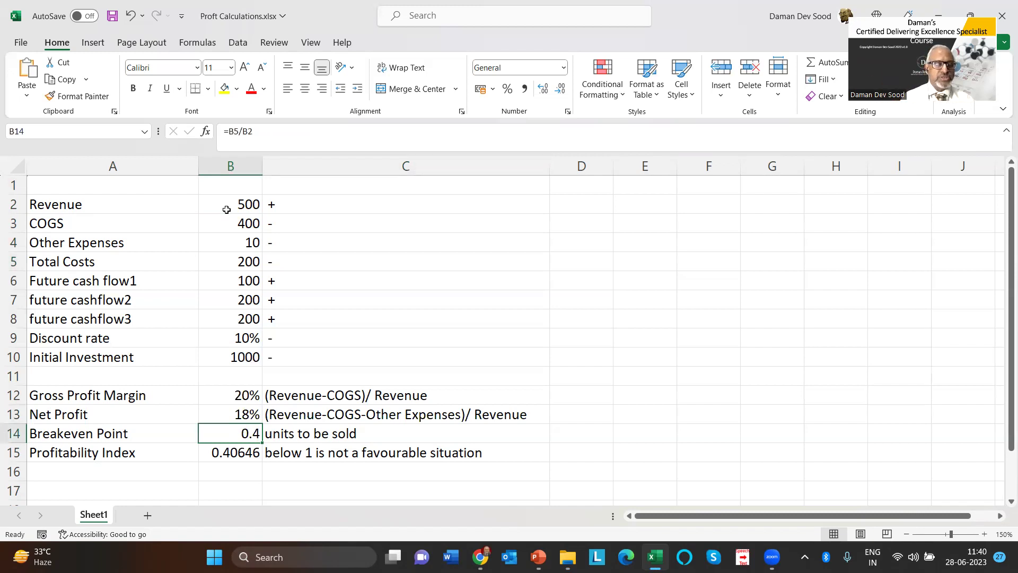
pyautogui.hotkey('ctrl', 'z')
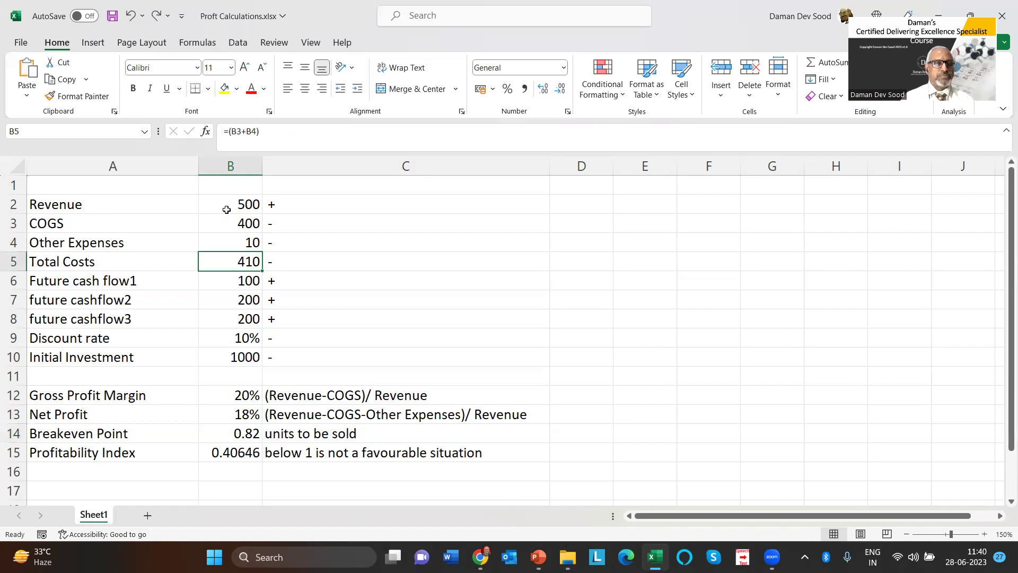
# Step: Set Future cash flow1 in B6 to 1000 and check the Profitability Index in B15
pyautogui.press('Down')
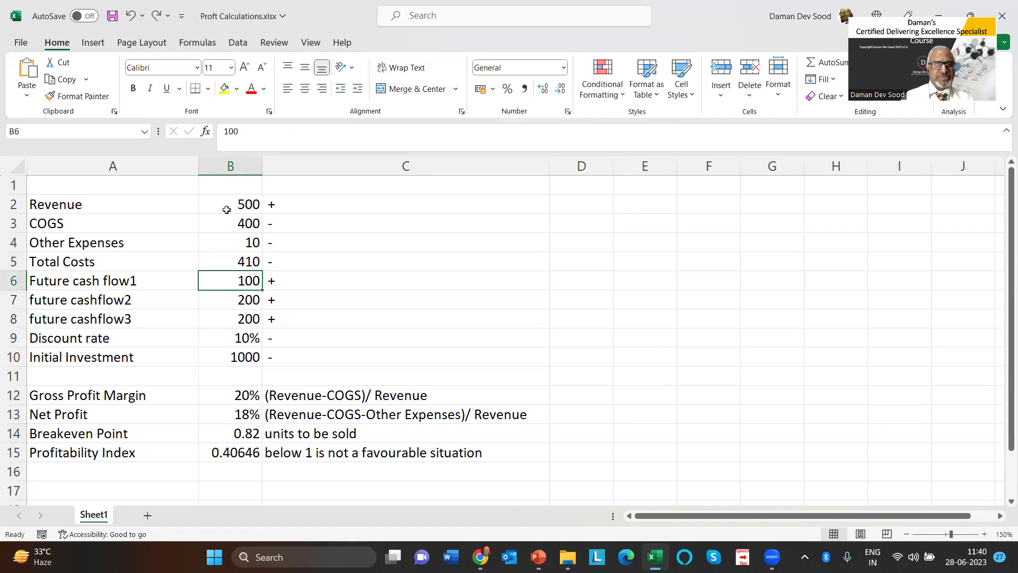
pyautogui.write('1000')
pyautogui.press('Return')
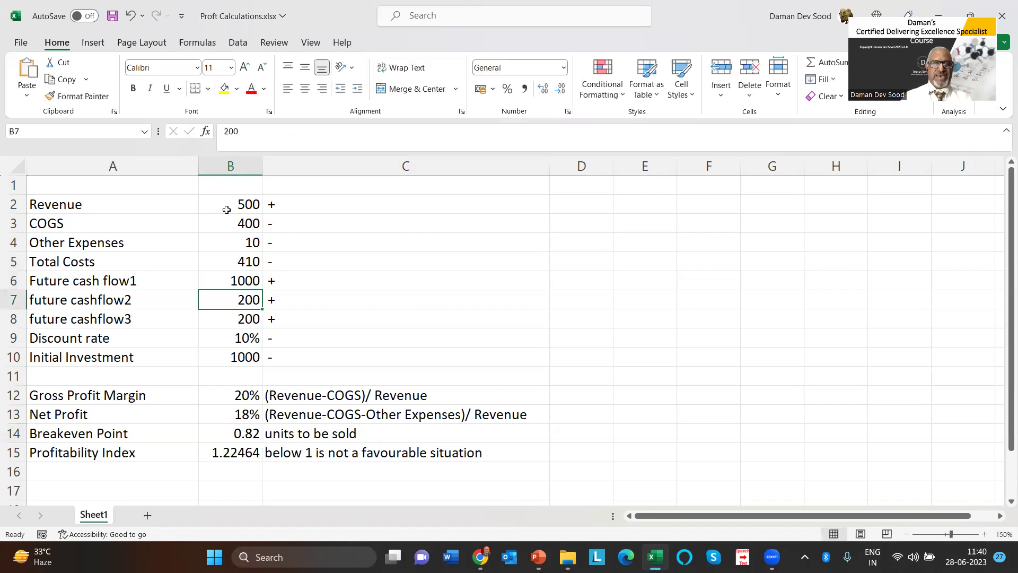
pyautogui.press('Down')
pyautogui.press('Down')
pyautogui.press('Down')
pyautogui.press('Down')
pyautogui.press('Down')
pyautogui.press('Down')
pyautogui.press('Down')
pyautogui.press('Down')
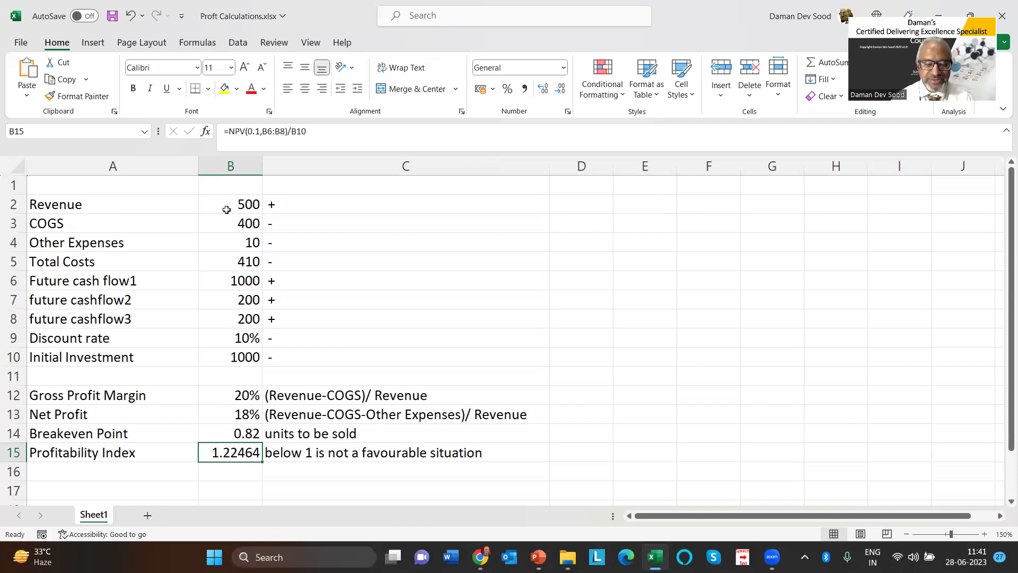
# Step: Switch from the Excel workbook to another open window
pyautogui.hotkey('alt', 'Tab')
pyautogui.hotkey('alt', 'Tab')
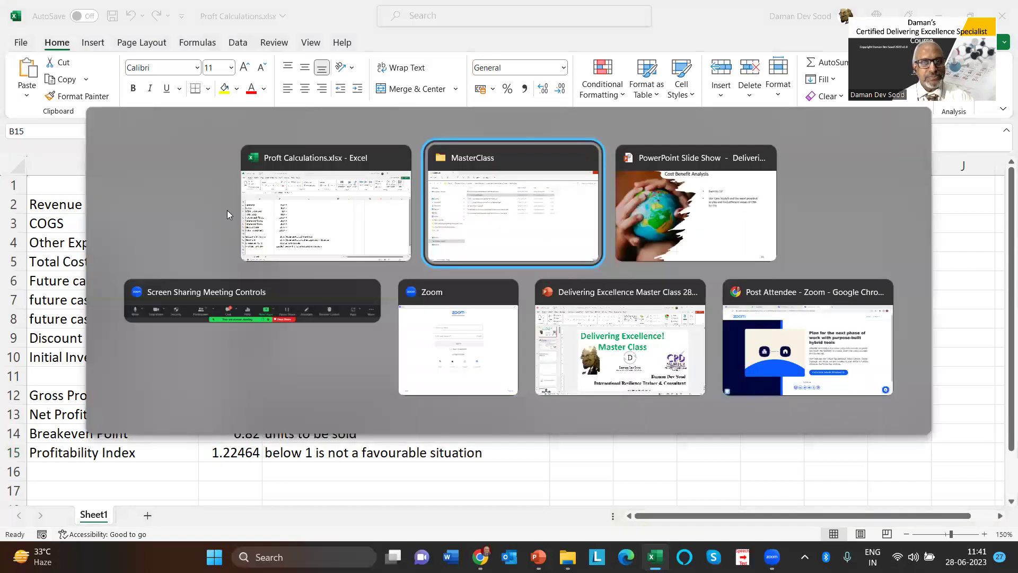